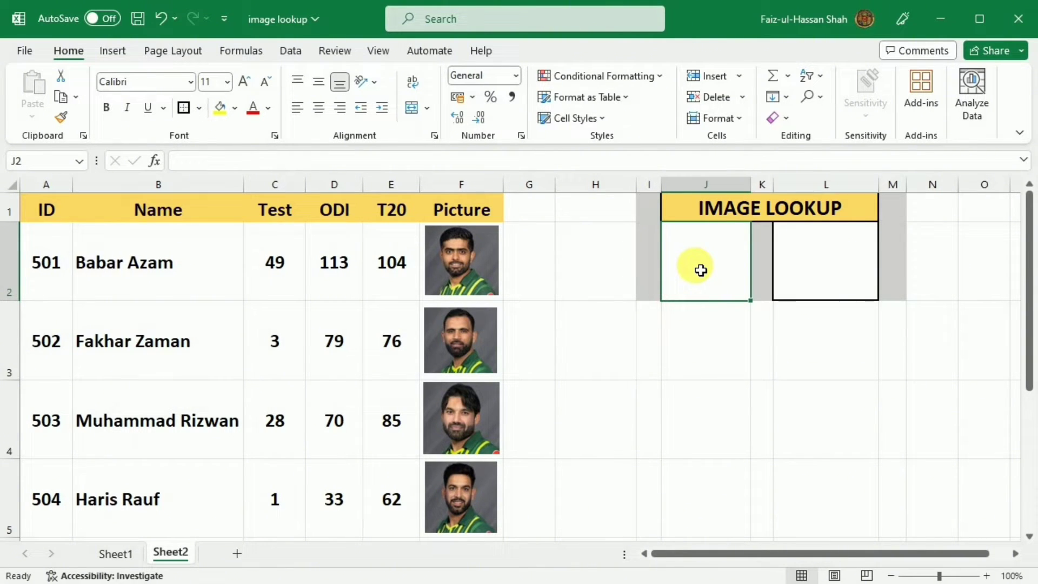
Add a Data Validation List rule to J2 using the IDs in $A$2:$A$5 as source
{"action": "left_click", "coordinate": [288, 54]}
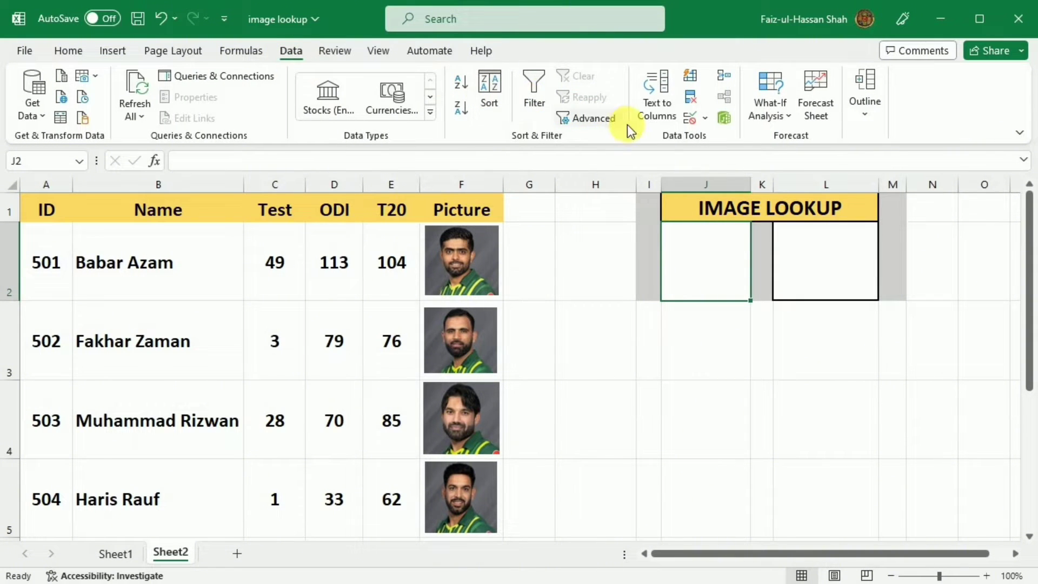
{"action": "left_click", "coordinate": [691, 119]}
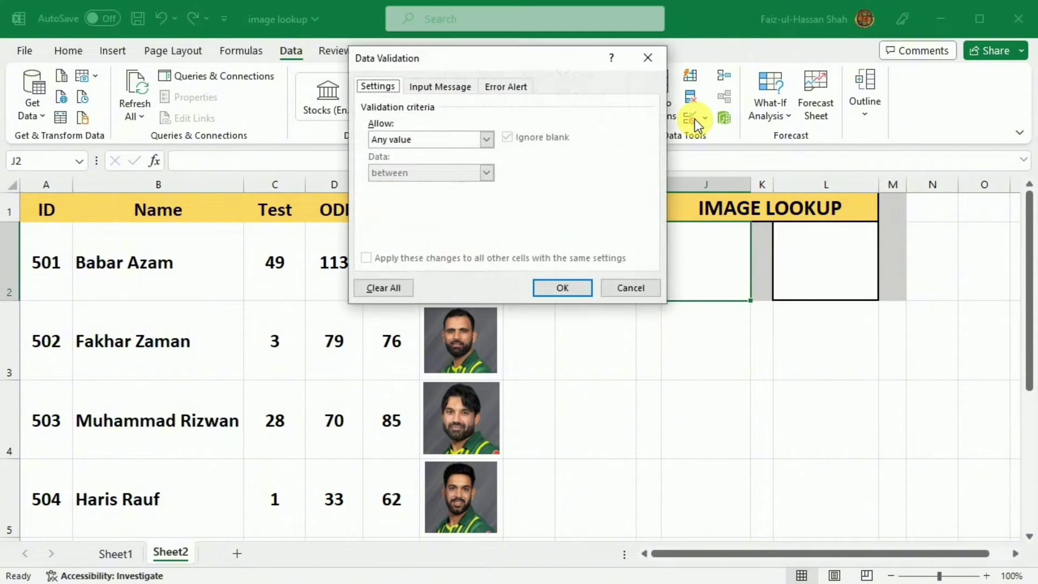
{"action": "left_click", "coordinate": [485, 140]}
{"action": "left_click", "coordinate": [411, 186]}
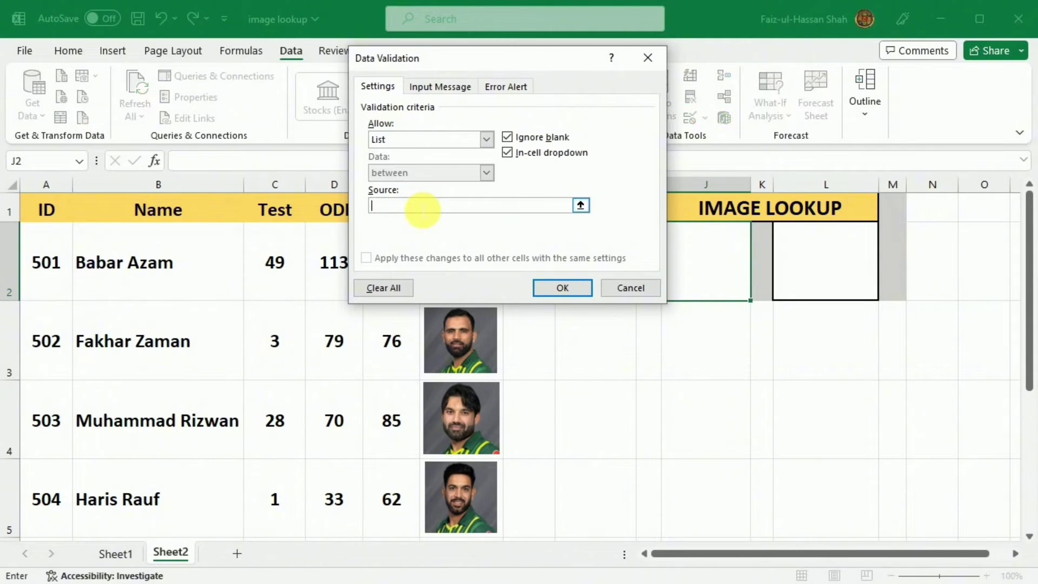
{"action": "left_click_drag", "start_coordinate": [46, 262], "coordinate": [50, 493]}
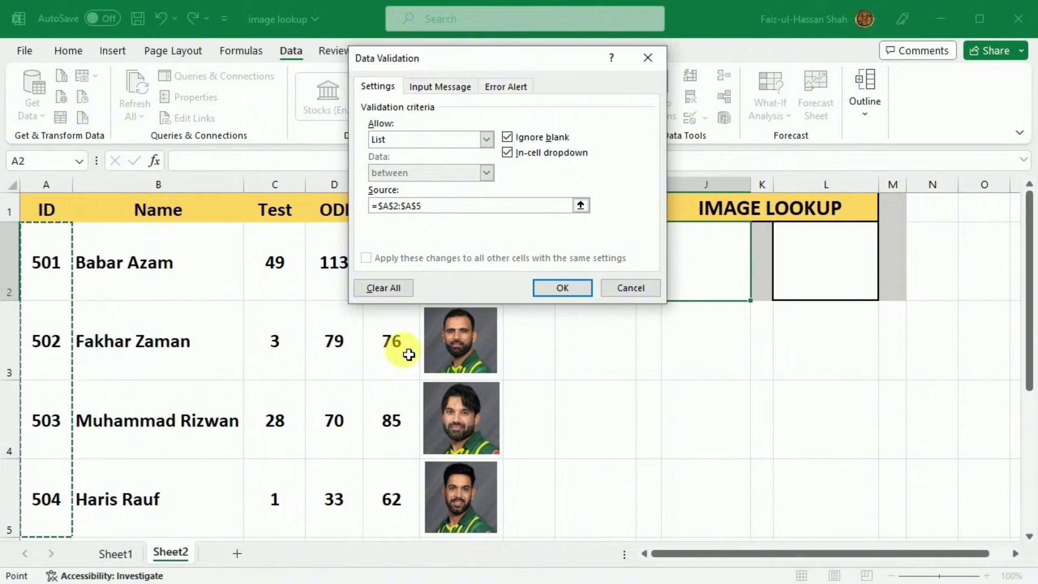
{"action": "left_click", "coordinate": [543, 288]}
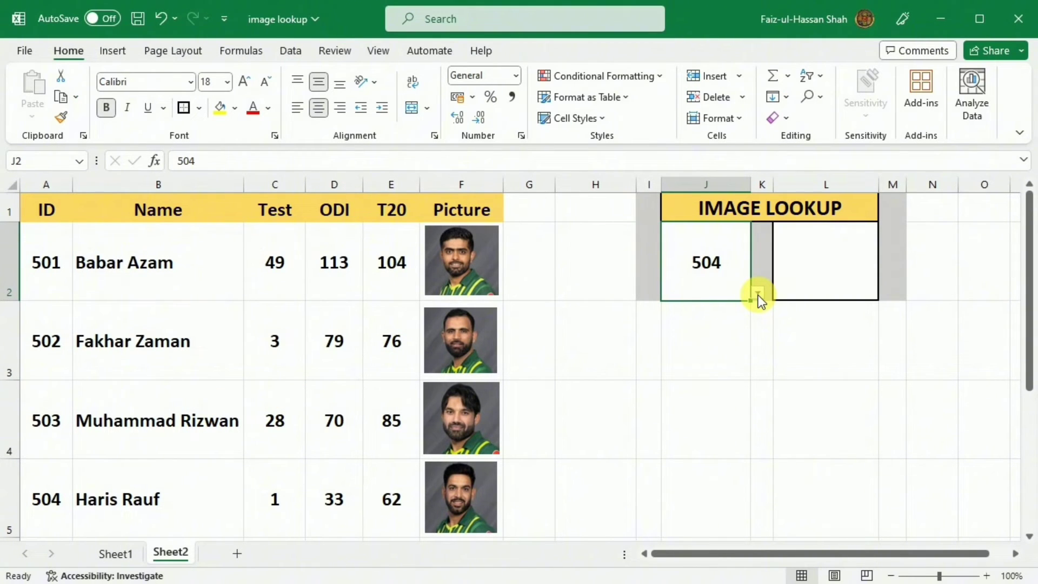
Pick ID 502 from the J2 dropdown, then move to the photo cell F2
{"action": "left_click", "coordinate": [758, 294]}
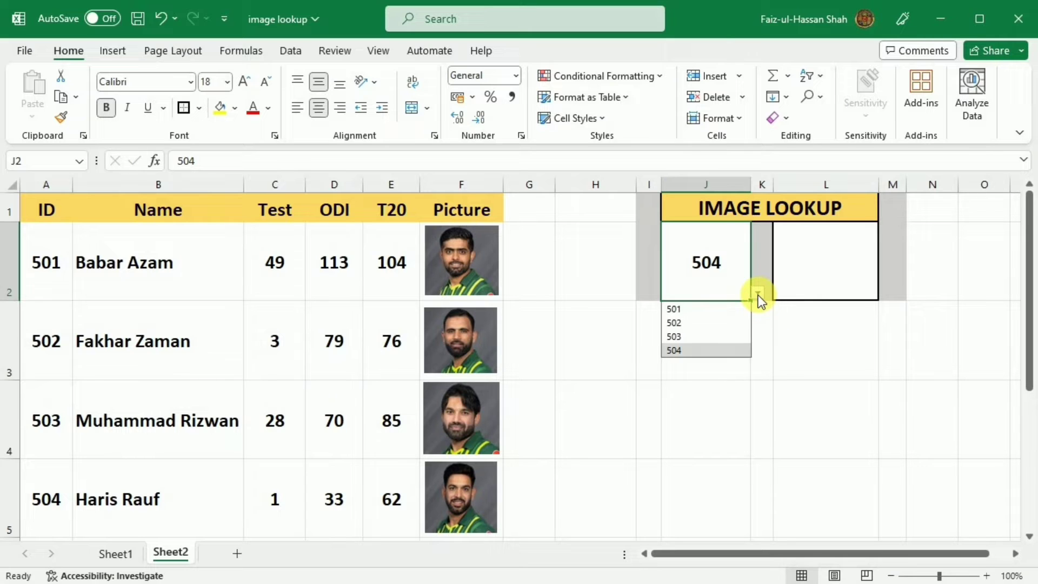
{"action": "left_click", "coordinate": [692, 320]}
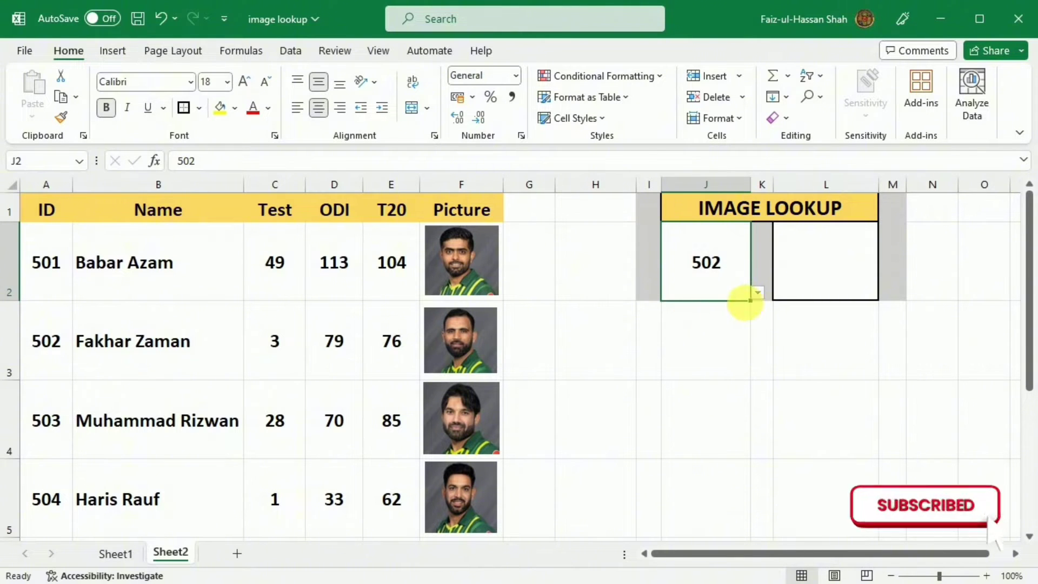
{"action": "left_click", "coordinate": [758, 293]}
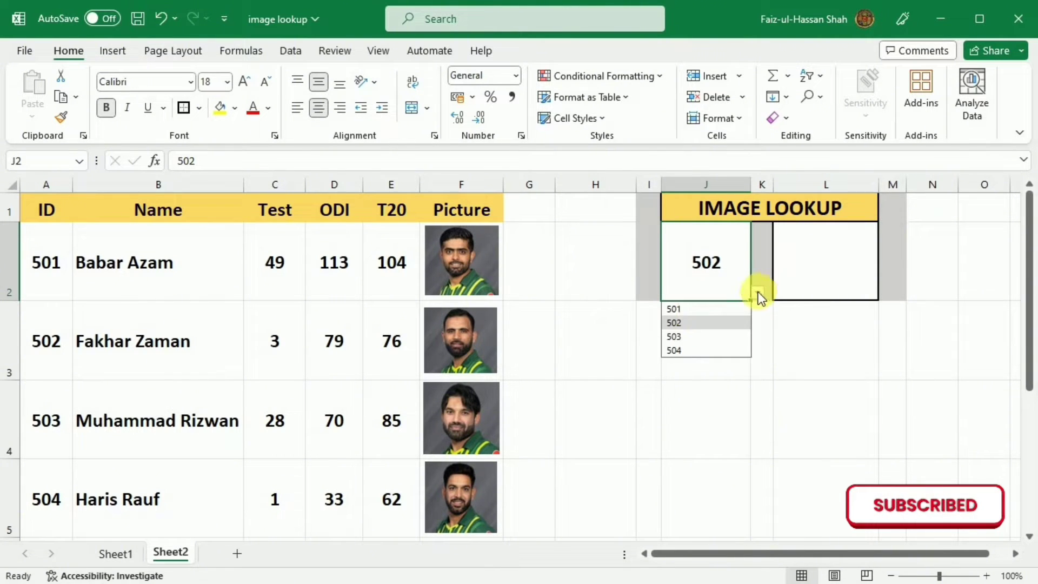
{"action": "left_click", "coordinate": [678, 324]}
{"action": "key", "text": "Left"}
{"action": "key", "text": "Left"}
{"action": "key", "text": "Left"}
{"action": "key", "text": "Left"}
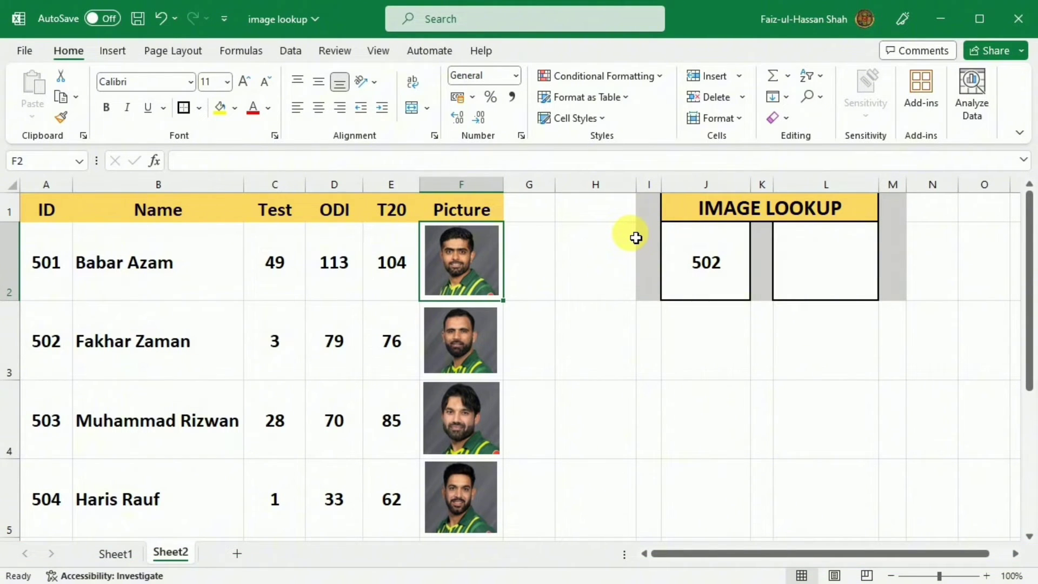
In Name Manager, start a new name 'imagelookup' and clear its Refers to reference
{"action": "left_click", "coordinate": [228, 53]}
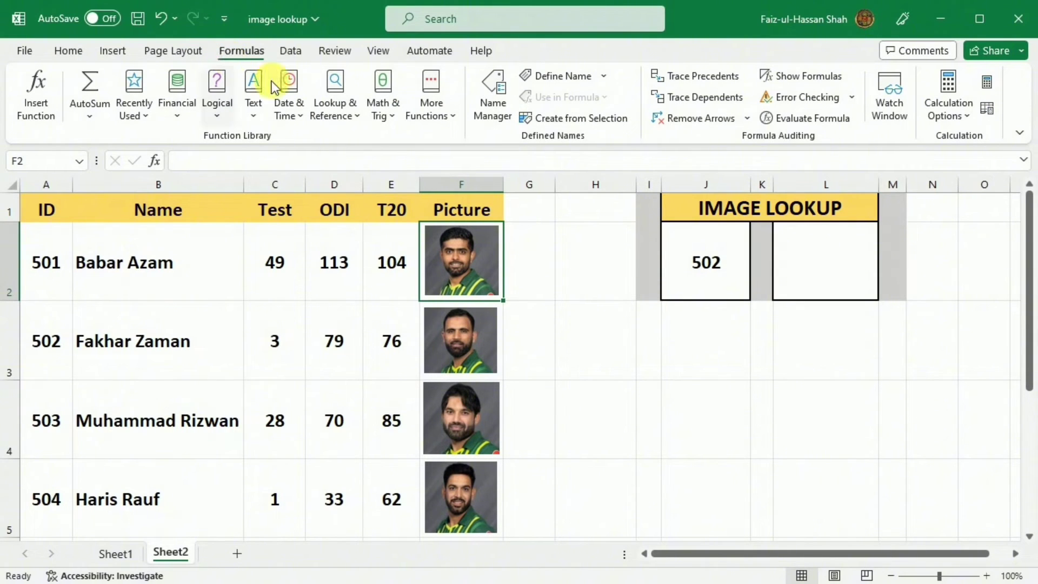
{"action": "left_click", "coordinate": [494, 108]}
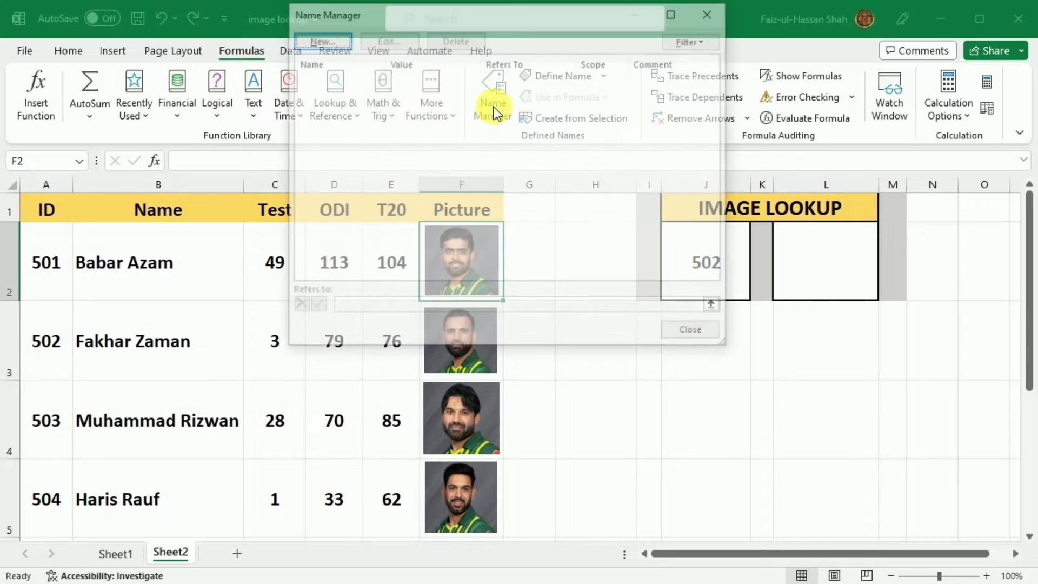
{"action": "left_click", "coordinate": [319, 39]}
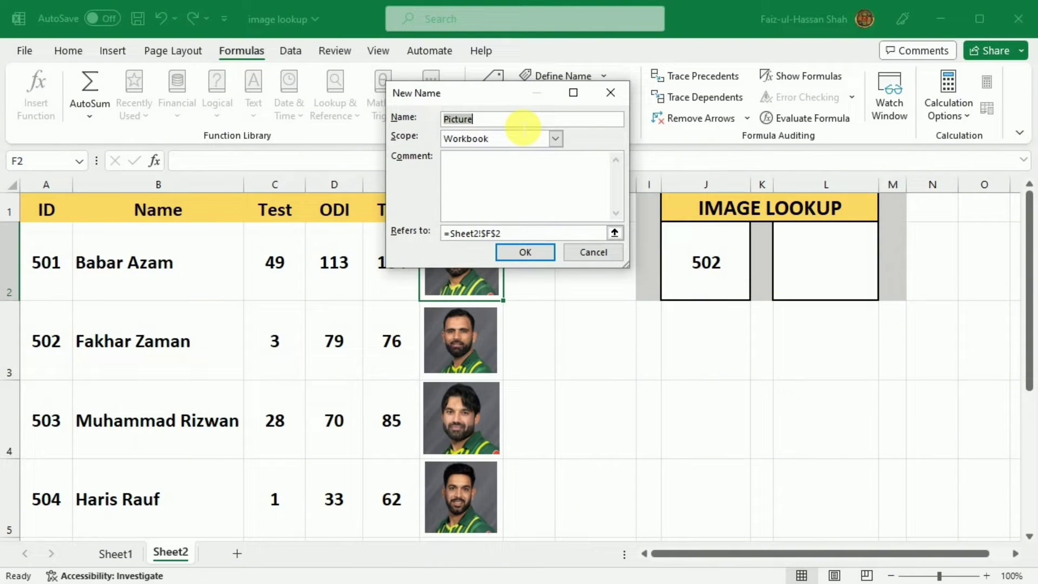
{"action": "key", "text": "BackSpace"}
{"action": "type", "text": "imagelookup"}
{"action": "left_click", "coordinate": [523, 234]}
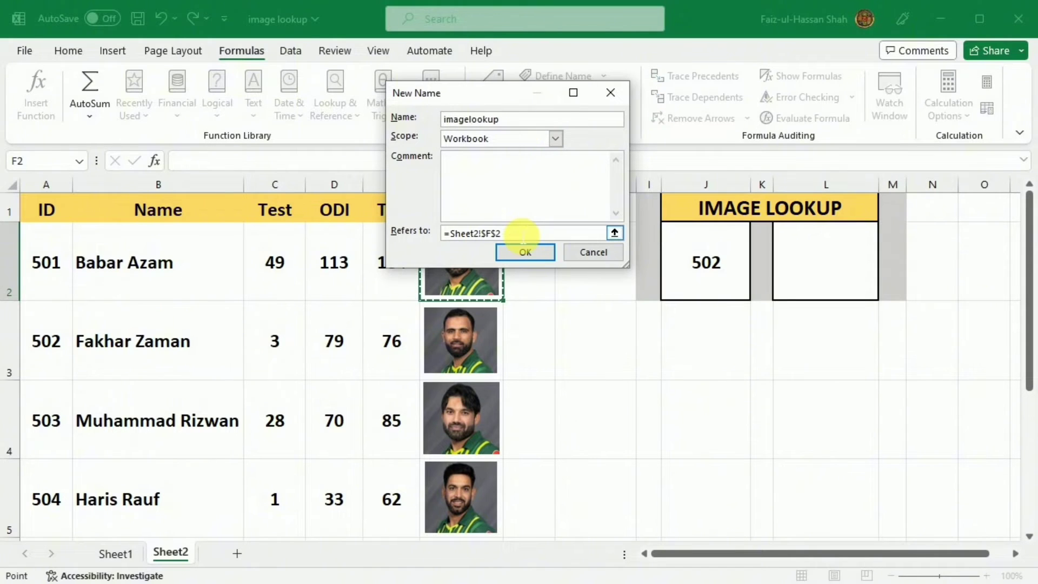
{"action": "key", "text": "BackSpace"}
{"action": "key", "text": "BackSpace"}
{"action": "key", "text": "BackSpace"}
{"action": "key", "text": "BackSpace"}
{"action": "key", "text": "BackSpace"}
{"action": "key", "text": "BackSpace"}
{"action": "key", "text": "BackSpace"}
{"action": "key", "text": "BackSpace"}
{"action": "key", "text": "BackSpace"}
{"action": "key", "text": "BackSpace"}
{"action": "key", "text": "BackSpace"}
Enter =INDEX(Sheet2!$F$2:$F$5,MATCH(Sheet2!$J$2,Sheet2!$A$2:$A$5)) as the name's reference
{"action": "type", "text": "index"}
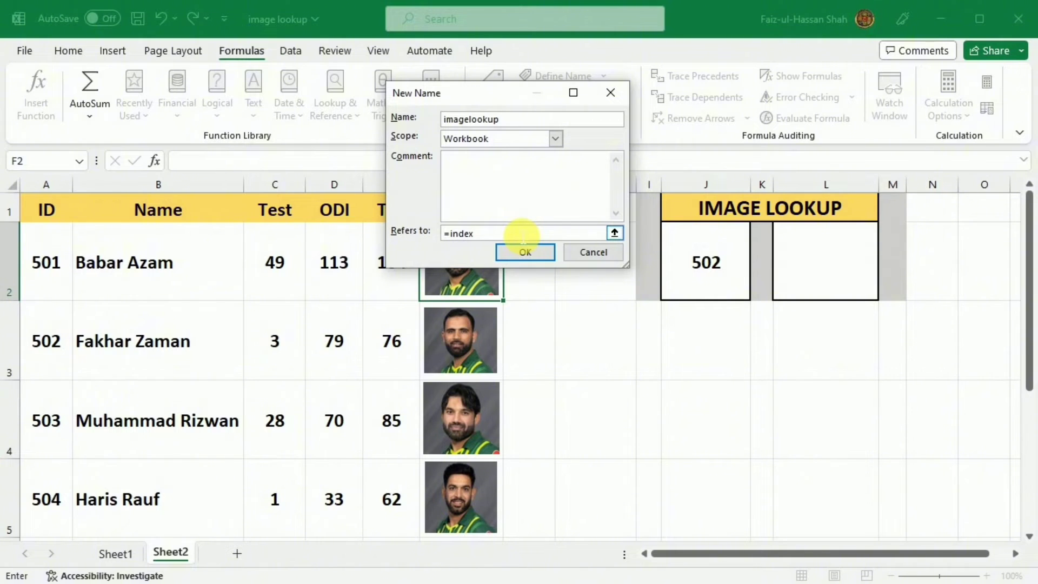
{"action": "type", "text": "("}
{"action": "left_click_drag", "start_coordinate": [460, 503], "coordinate": [498, 227]}
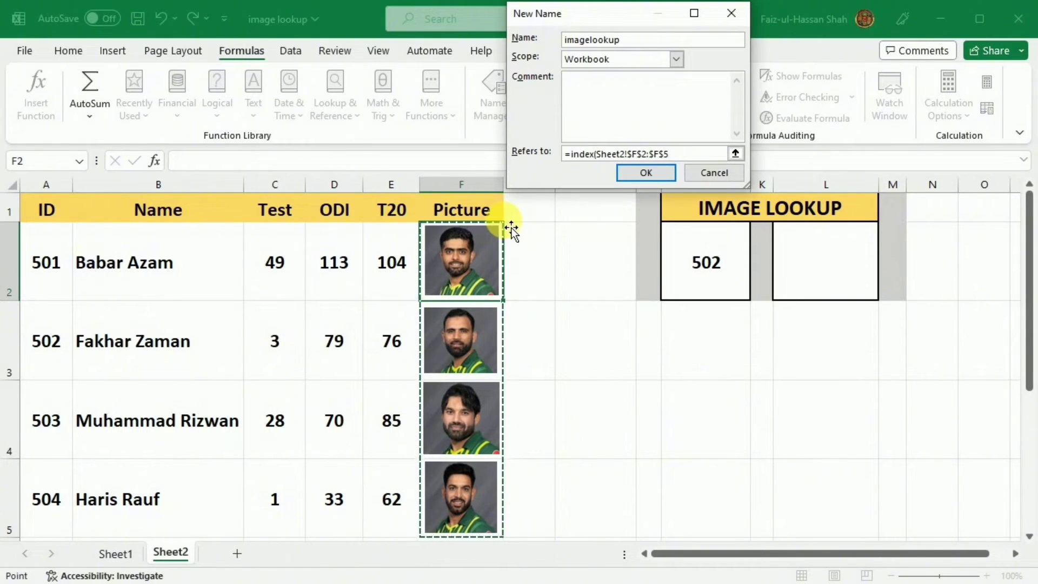
{"action": "type", "text": ","}
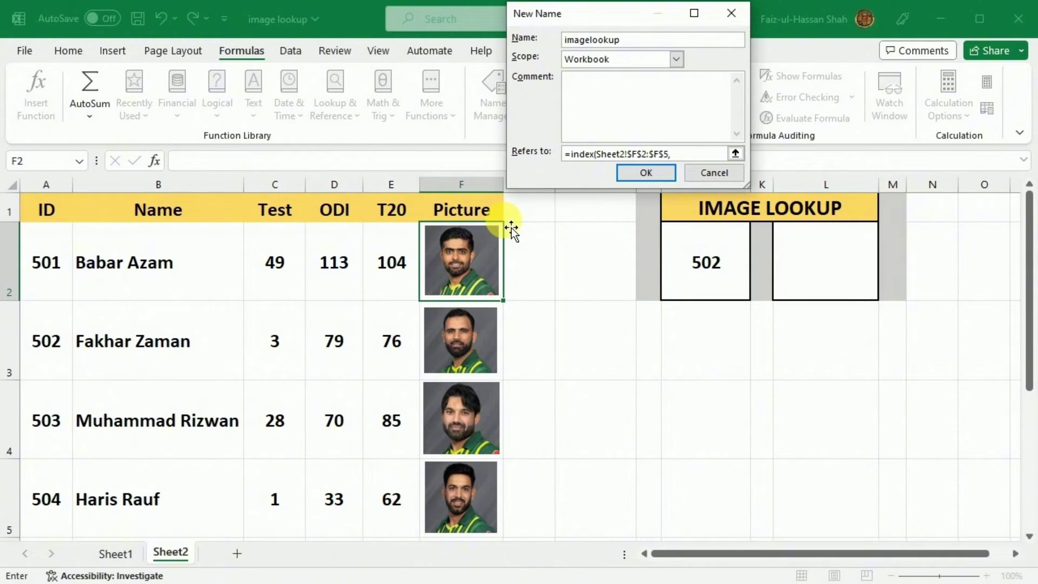
{"action": "type", "text": "match("}
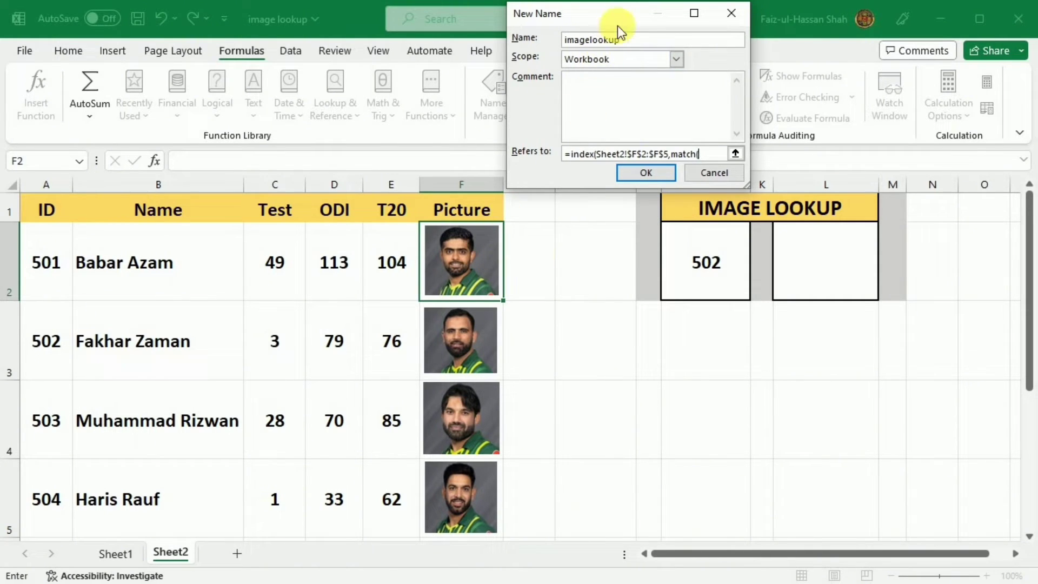
{"action": "left_click_drag", "start_coordinate": [615, 15], "coordinate": [557, 7]}
{"action": "left_click", "coordinate": [698, 270]}
{"action": "type", "text": ","}
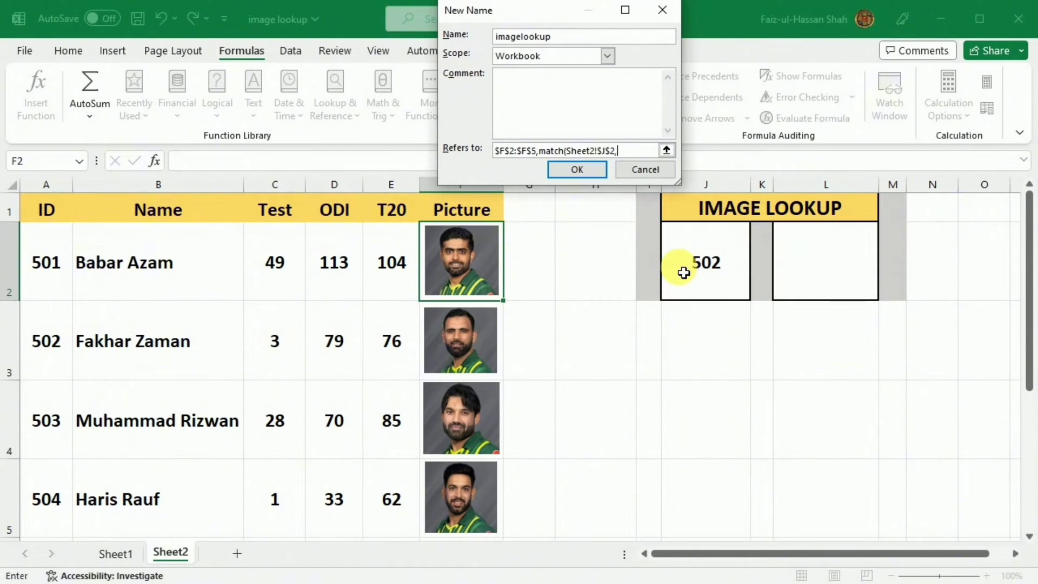
{"action": "left_click_drag", "start_coordinate": [46, 262], "coordinate": [45, 483]}
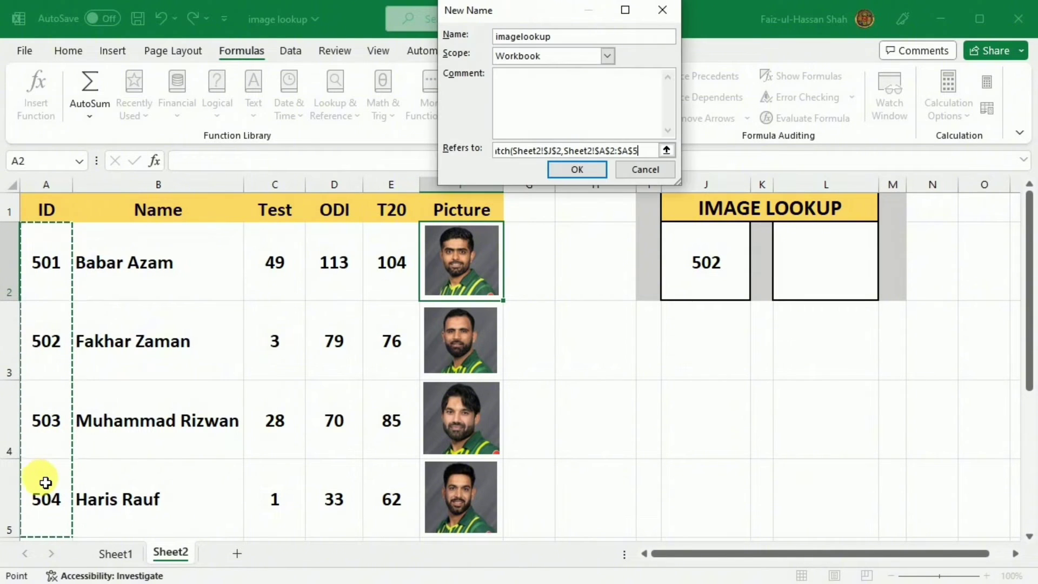
{"action": "type", "text": ")"}
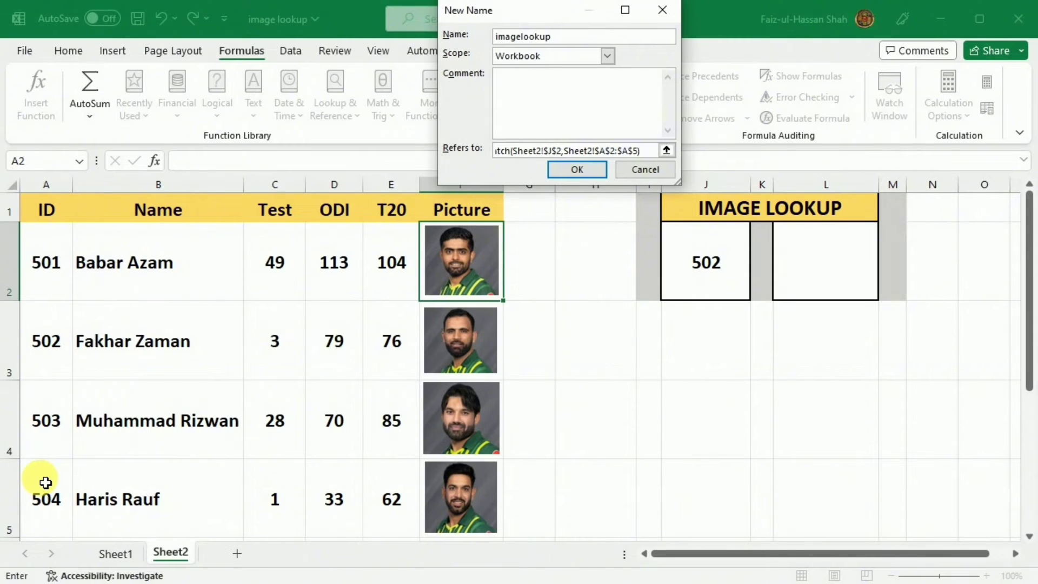
{"action": "type", "text": ")"}
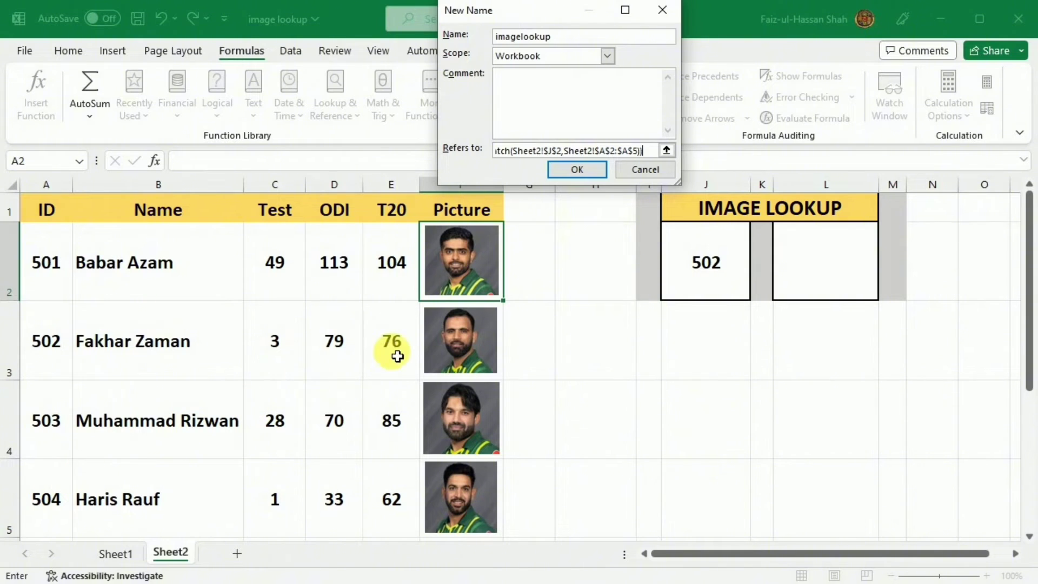
Save the imagelookup name and close Name Manager
{"action": "left_click", "coordinate": [577, 168]}
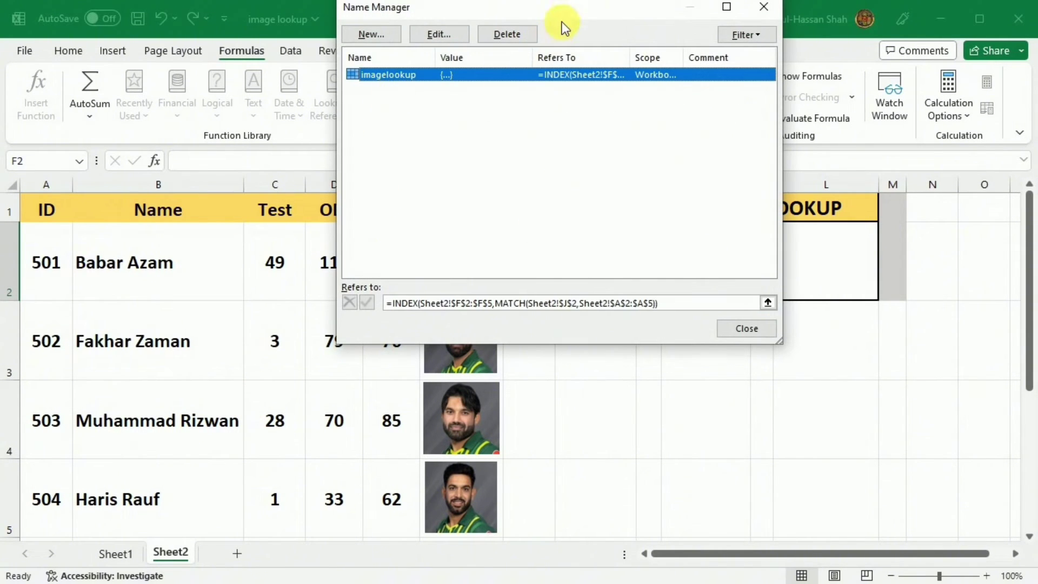
{"action": "left_click_drag", "start_coordinate": [566, 8], "coordinate": [557, 51]}
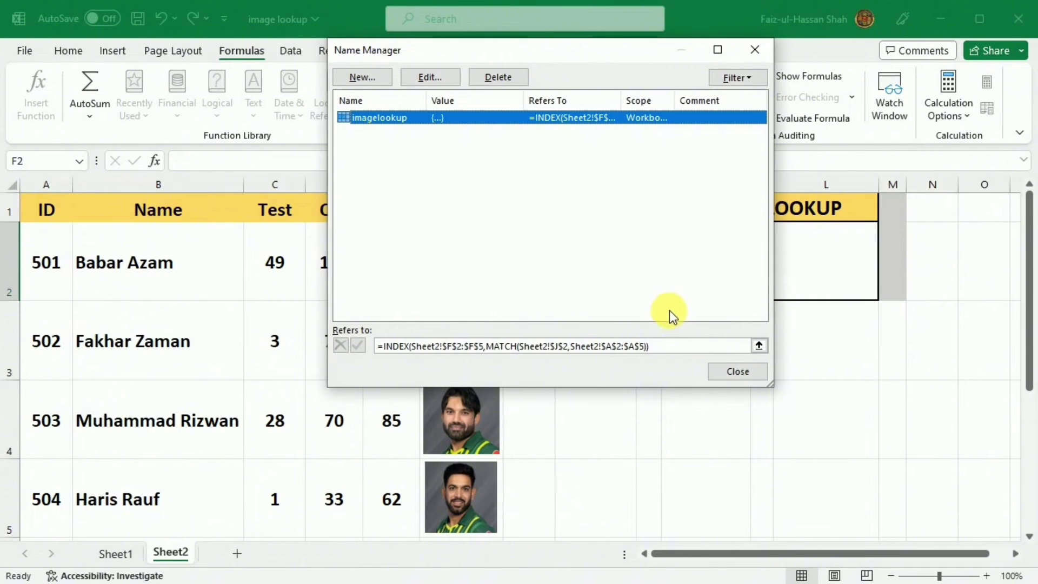
{"action": "left_click", "coordinate": [747, 369]}
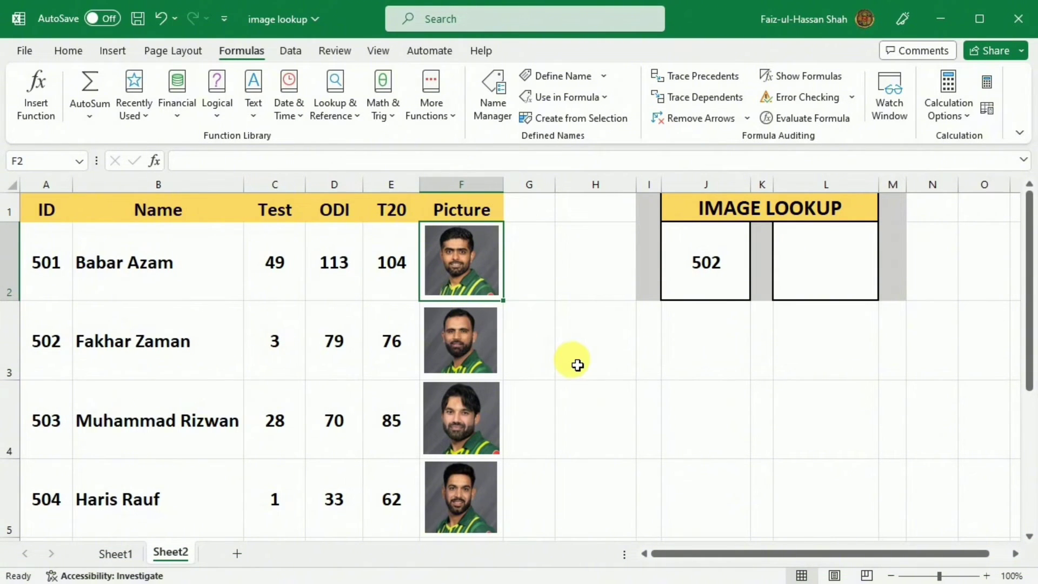
Paste F2 into L2 as a linked picture, then set J2 to ID 501
{"action": "key", "text": "ctrl+c"}
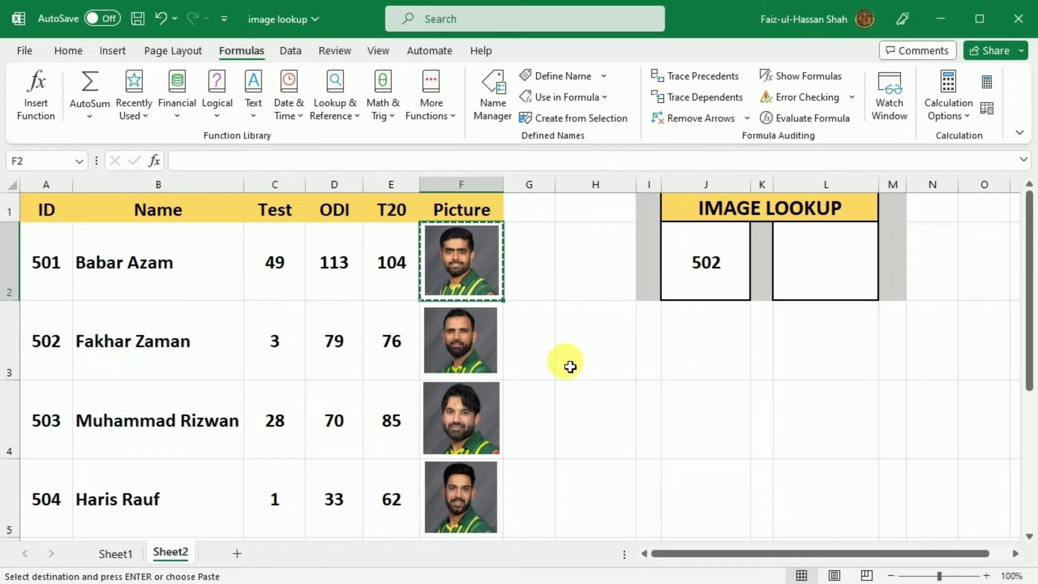
{"action": "left_click", "coordinate": [784, 287]}
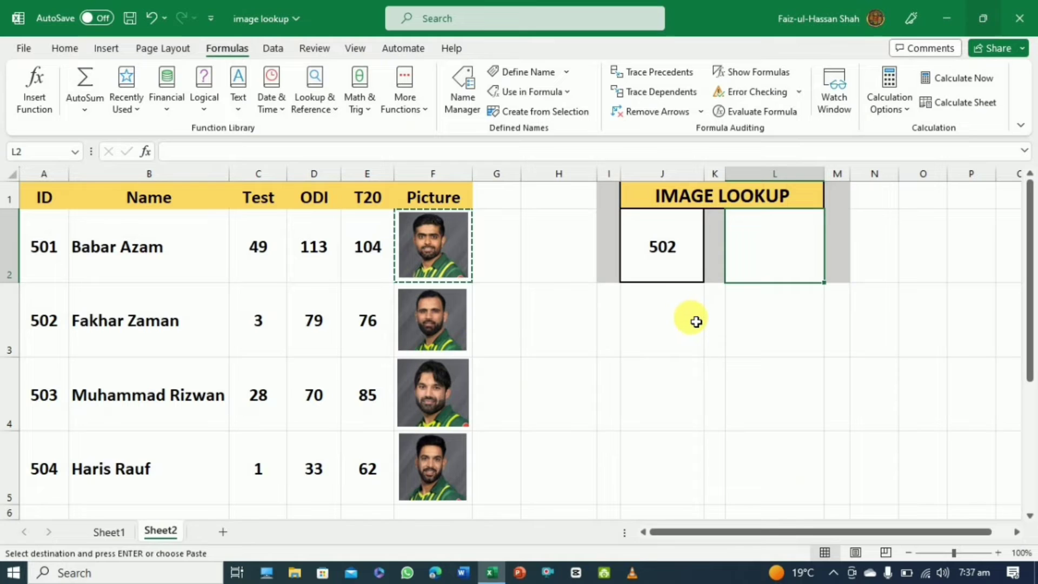
{"action": "right_click", "coordinate": [737, 276]}
{"action": "mouse_move", "coordinate": [809, 209]}
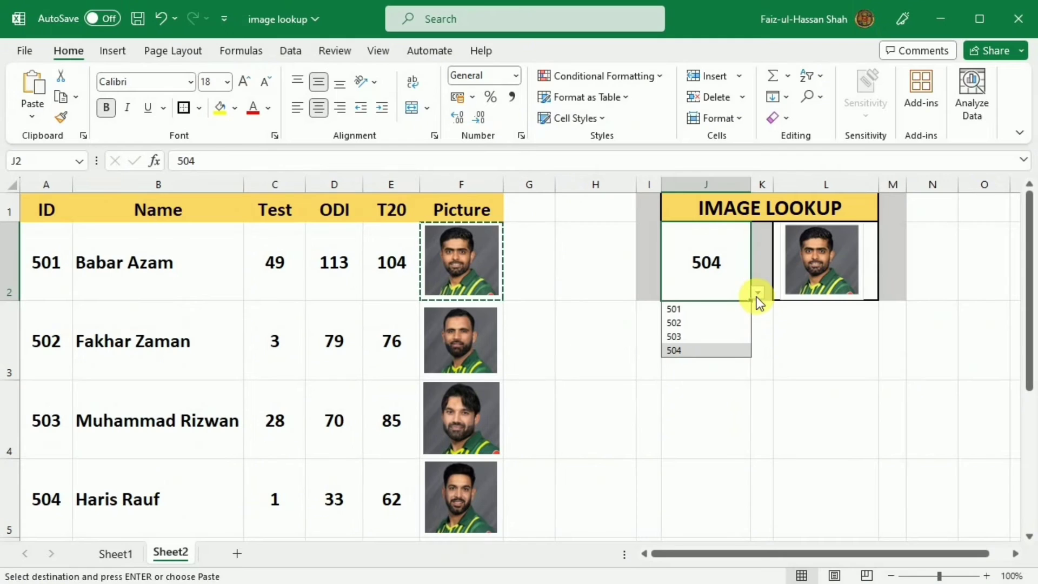
{"action": "left_click", "coordinate": [713, 310]}
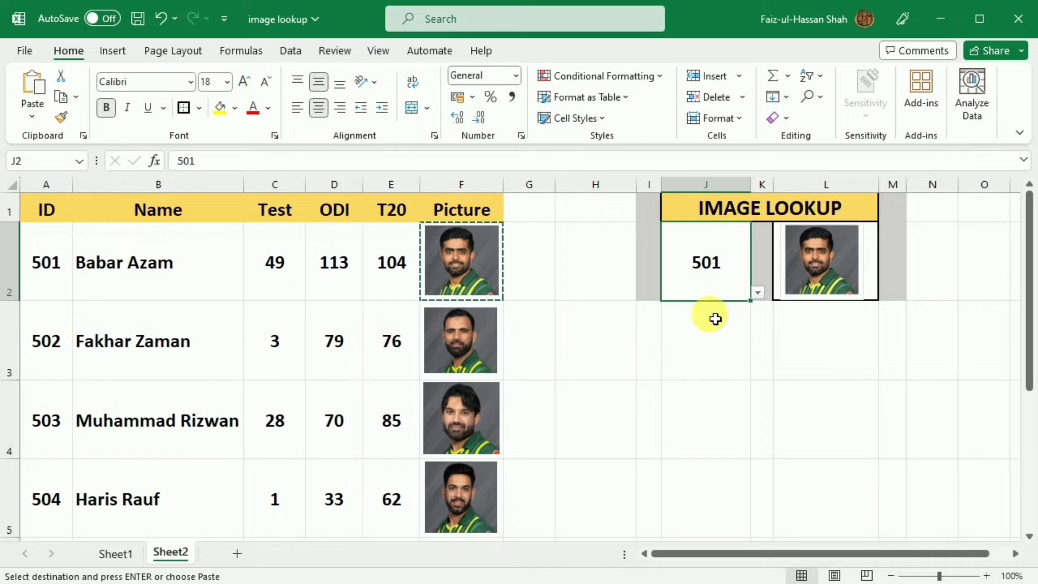
{"action": "left_click", "coordinate": [758, 294]}
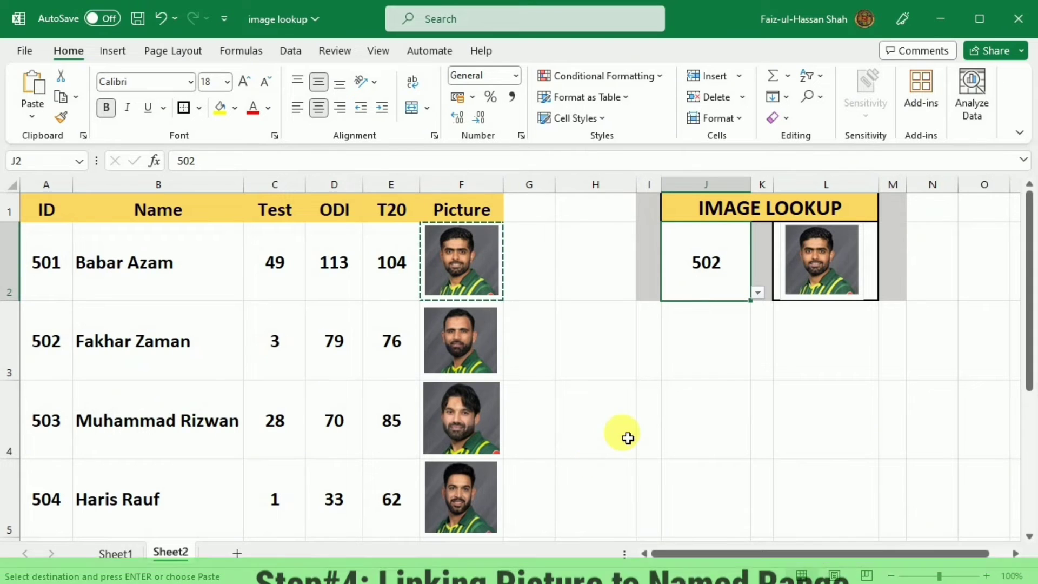
Replace the linked picture's =$F$2 formula with =imagelookup
{"action": "left_click", "coordinate": [847, 290]}
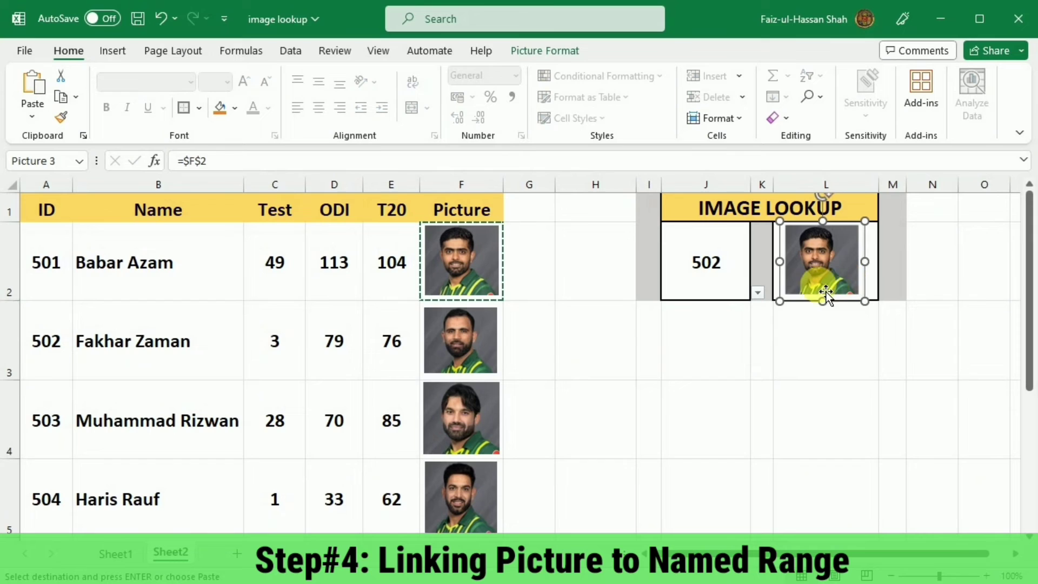
{"action": "left_click", "coordinate": [255, 164]}
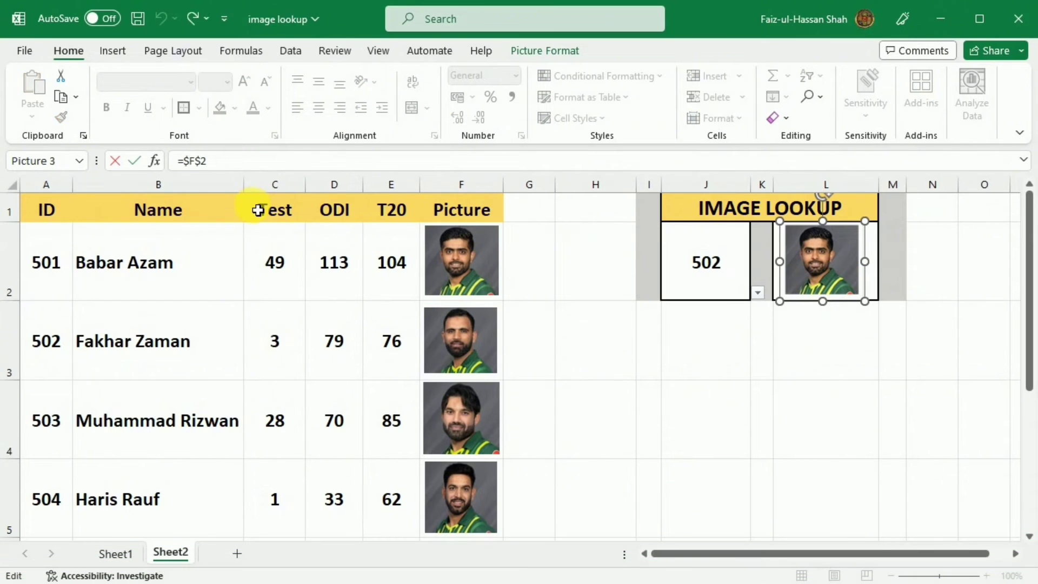
{"action": "key", "text": "BackSpace"}
{"action": "key", "text": "BackSpace"}
{"action": "key", "text": "BackSpace"}
{"action": "key", "text": "BackSpace"}
{"action": "key", "text": "BackSpace"}
{"action": "type", "text": "=image"}
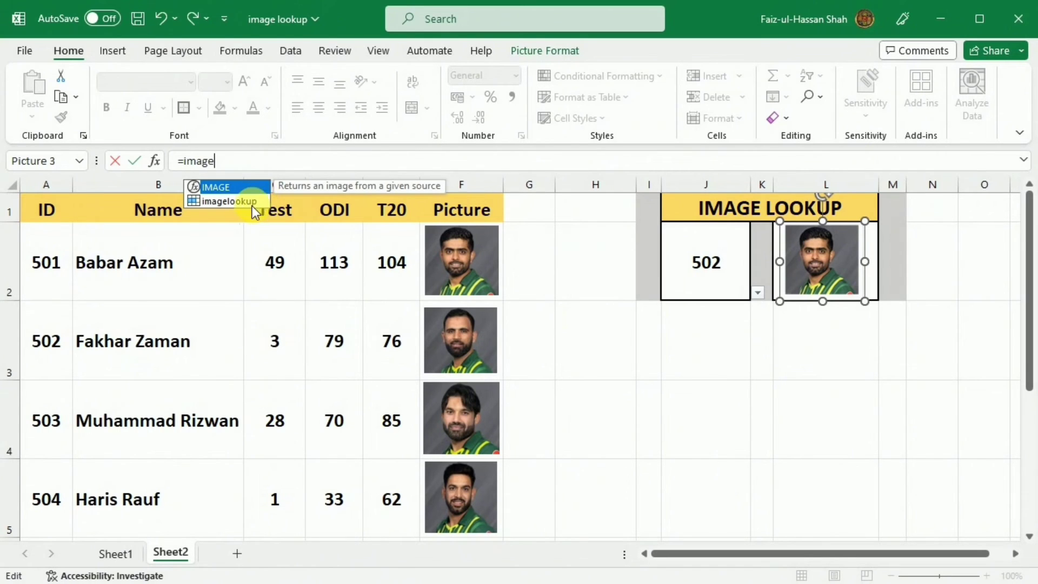
{"action": "left_click", "coordinate": [225, 201]}
{"action": "double_click", "coordinate": [225, 201]}
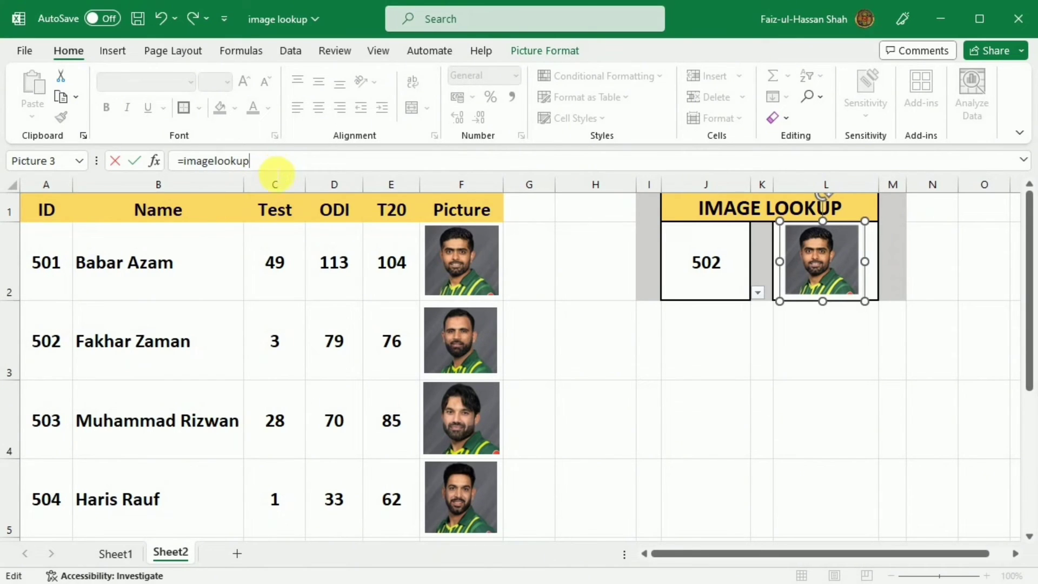
{"action": "key", "text": "Return"}
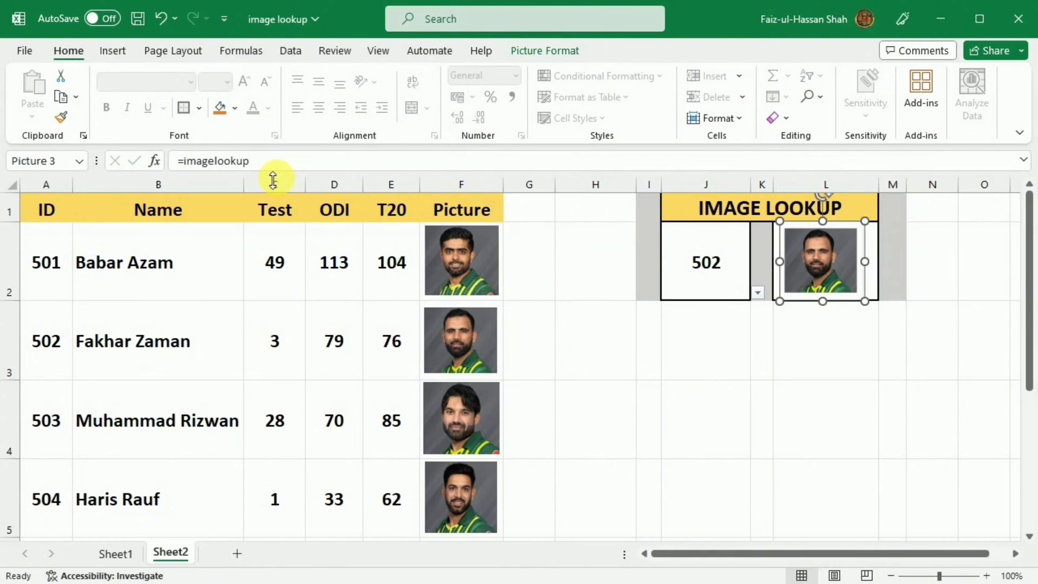
{"action": "left_click", "coordinate": [721, 297]}
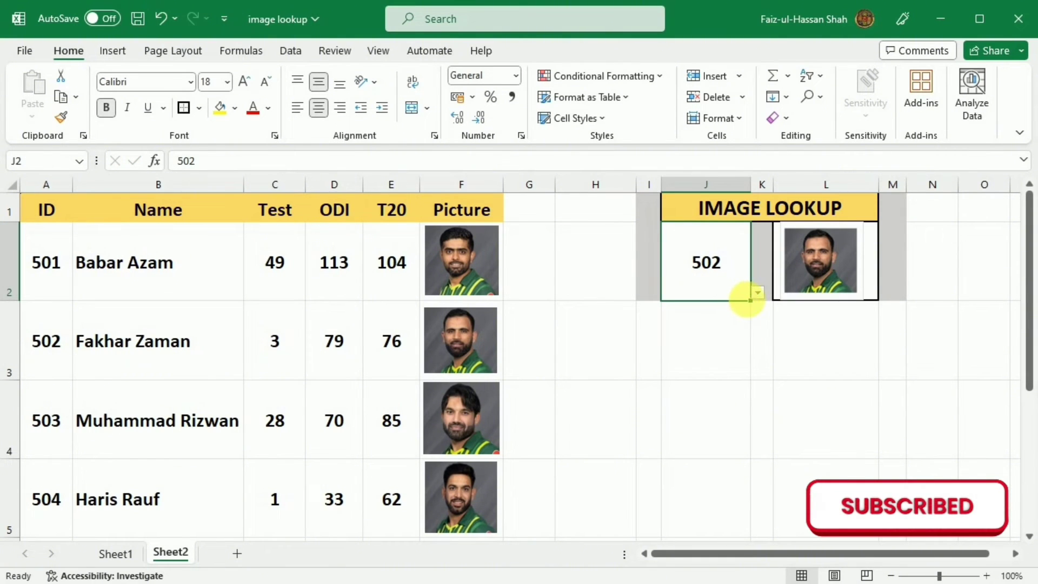
{"action": "left_click", "coordinate": [757, 292]}
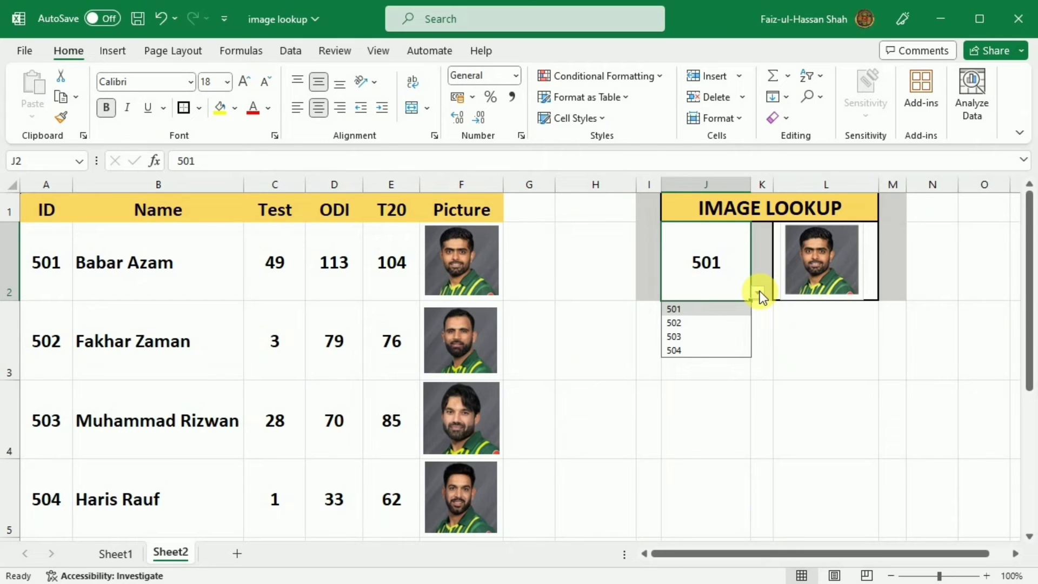
{"action": "left_click", "coordinate": [701, 337]}
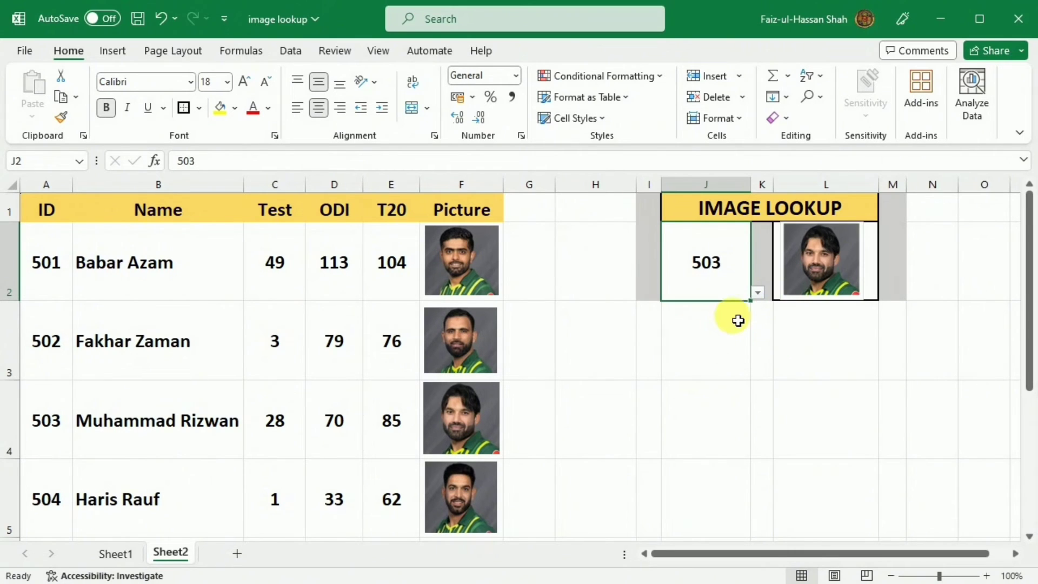
{"action": "left_click", "coordinate": [757, 292]}
{"action": "left_click", "coordinate": [703, 316]}
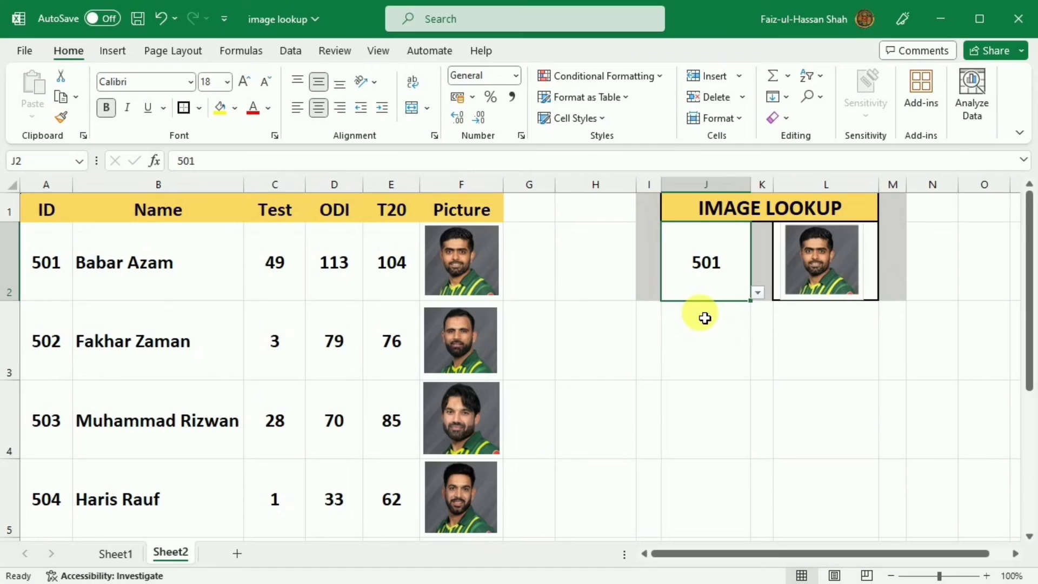
{"action": "left_click", "coordinate": [758, 292]}
{"action": "left_click", "coordinate": [703, 326]}
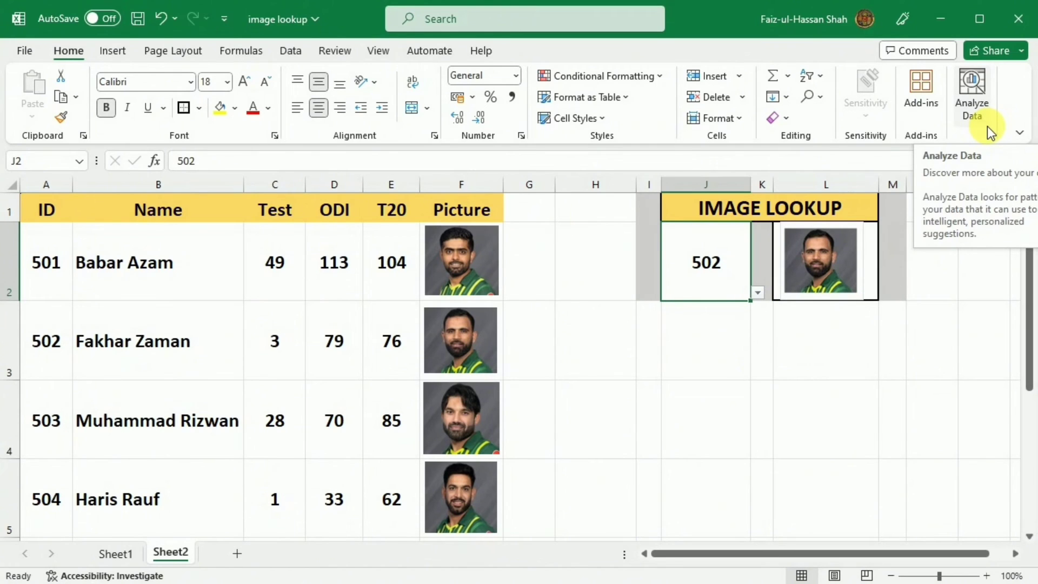